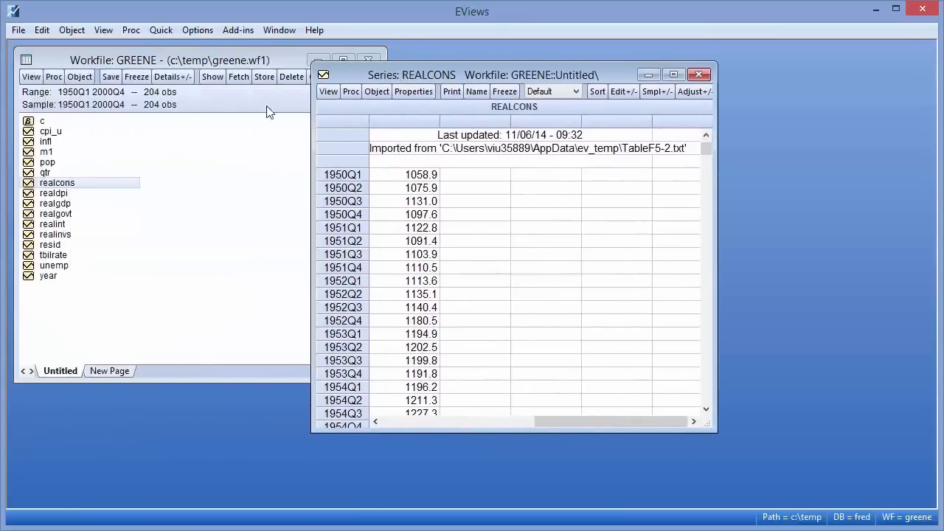
- Open the REALGDP series and display the REALCONS series as a graph
double_click(53, 203)
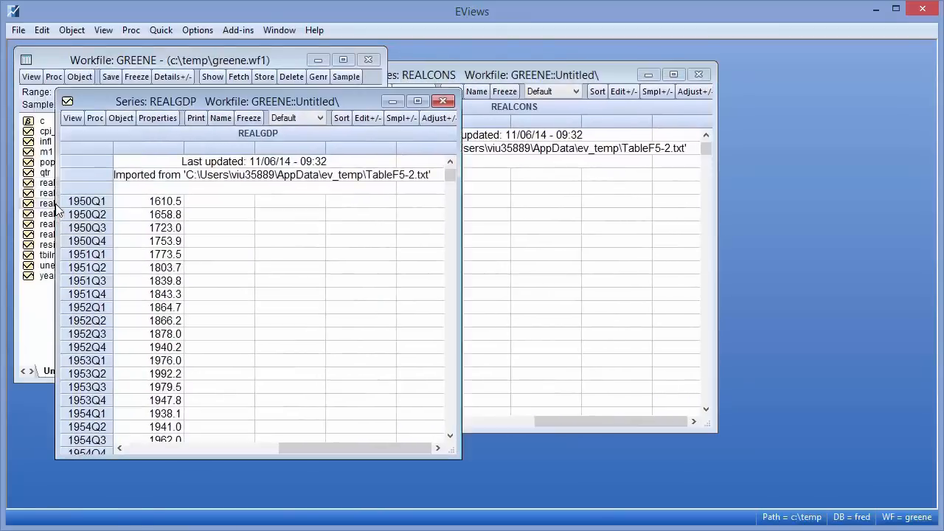
left_click(496, 75)
left_click(328, 90)
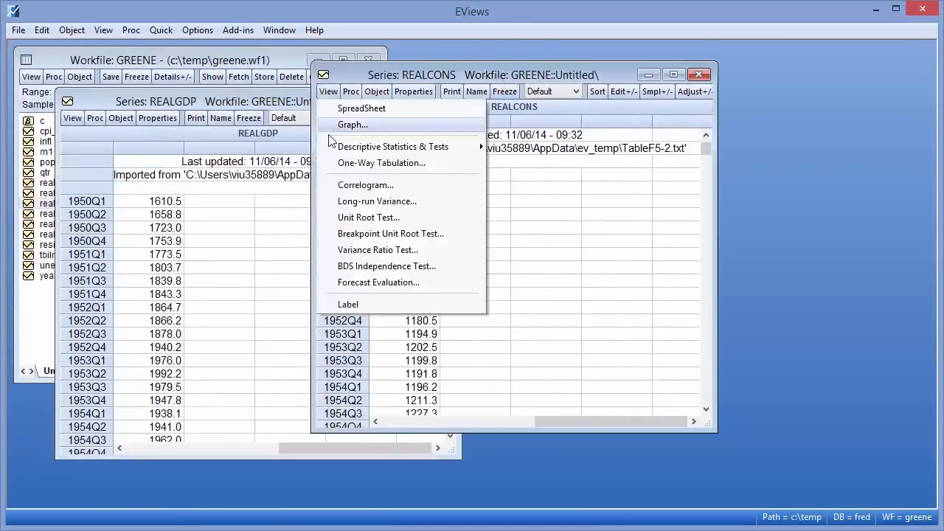
left_click(354, 124)
left_click(635, 384)
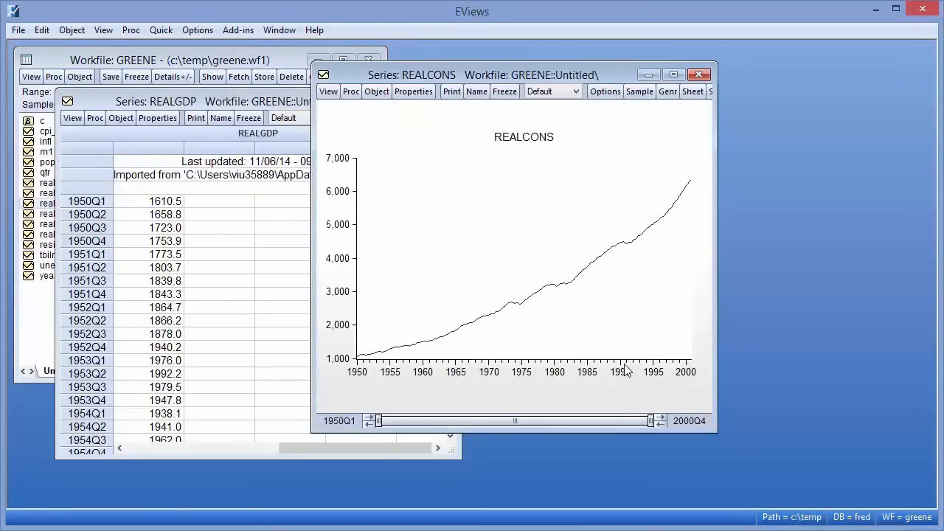
- Display the REALGDP series as a line graph
left_click(74, 119)
left_click(80, 150)
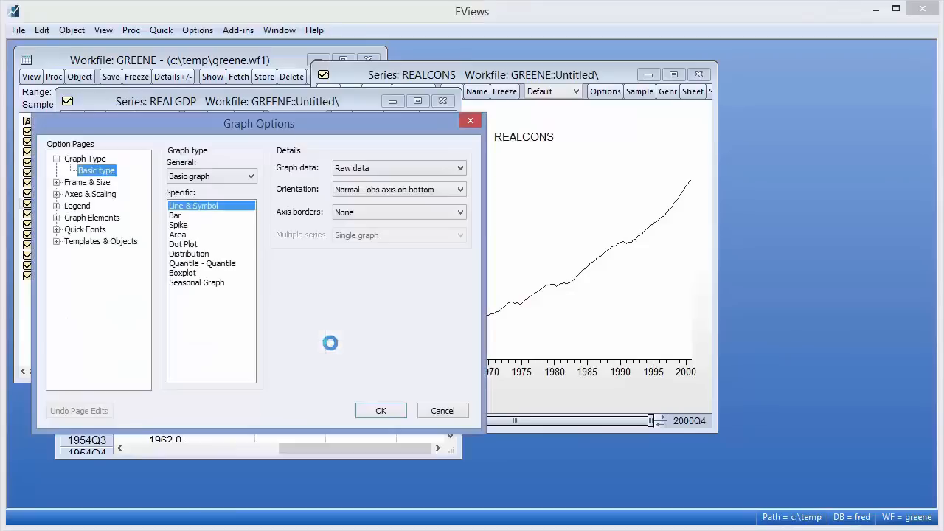
left_click(382, 411)
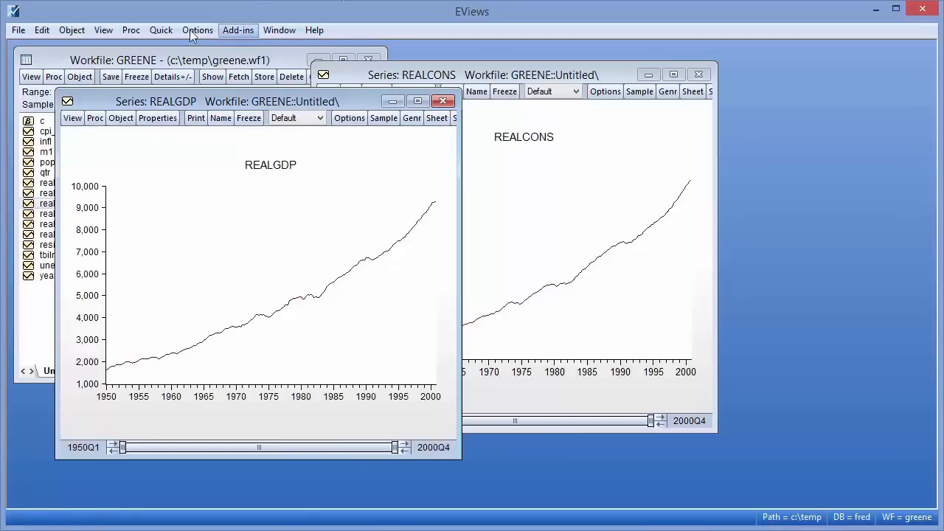
- Start a new equation estimation and choose the ARDL - Auto-regressive Distributed Lag Models method
left_click(161, 30)
left_click(191, 169)
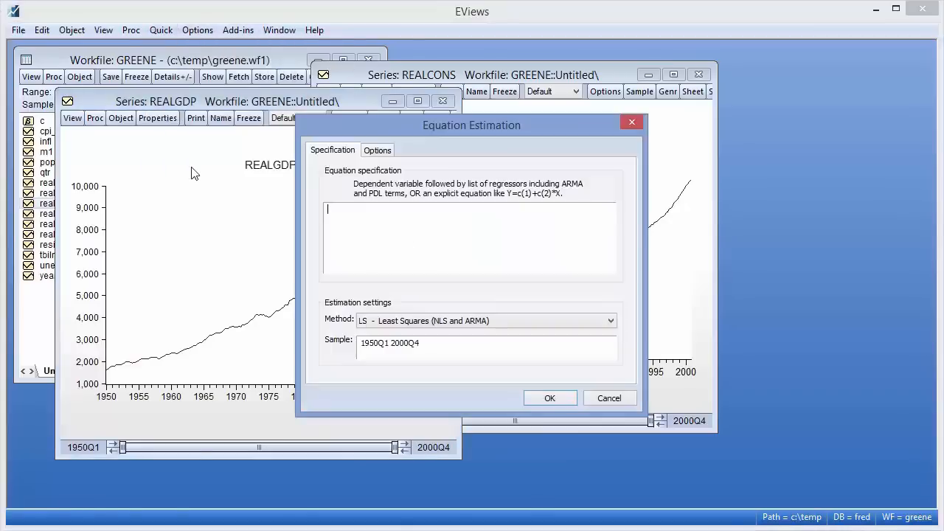
left_click(373, 323)
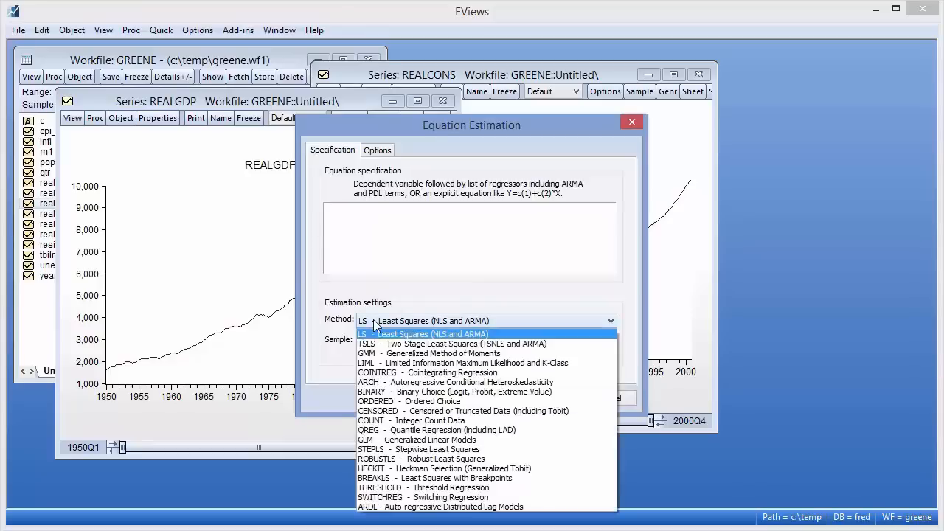
left_click(431, 507)
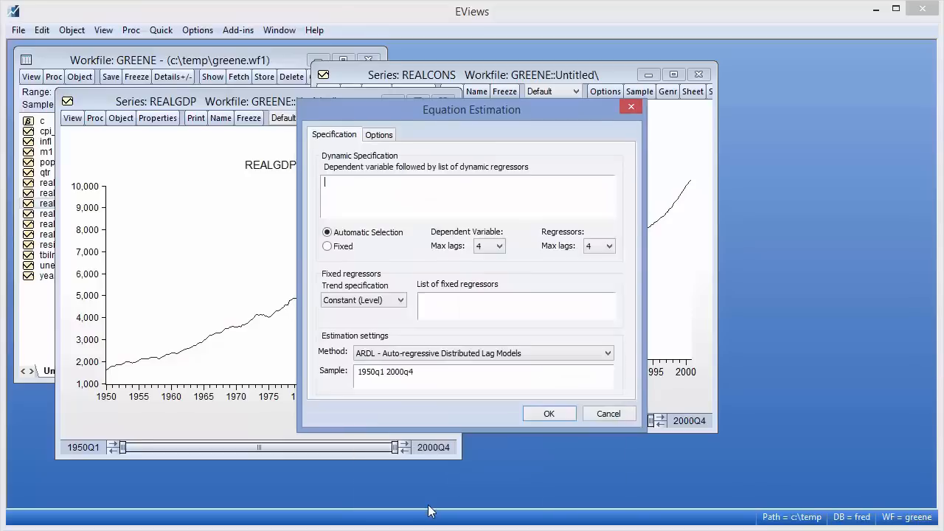
- Enter log(realcons) log(realgdp) as the dynamic specification
left_click(341, 192)
type("log(realcons) log(realgdp)")
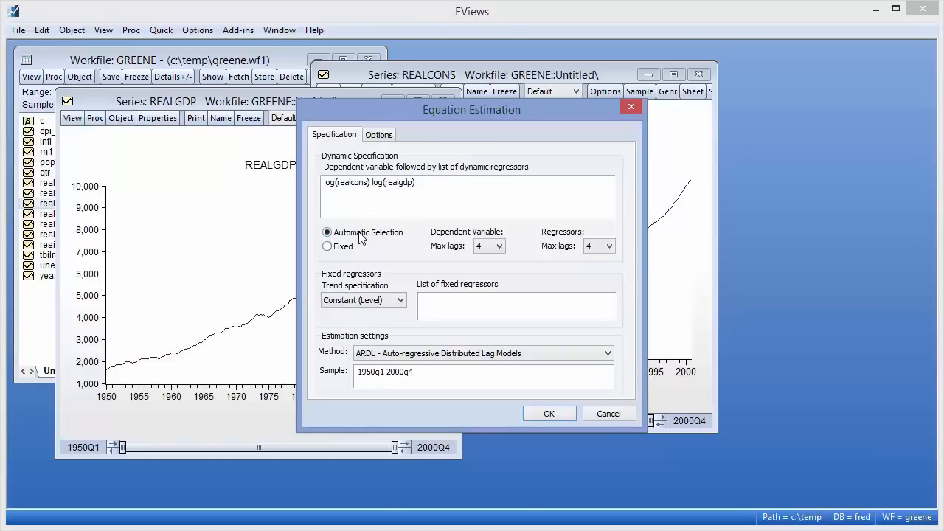
- Set the maximum lags to 8 for both the dependent variable and the regressors
left_click(496, 248)
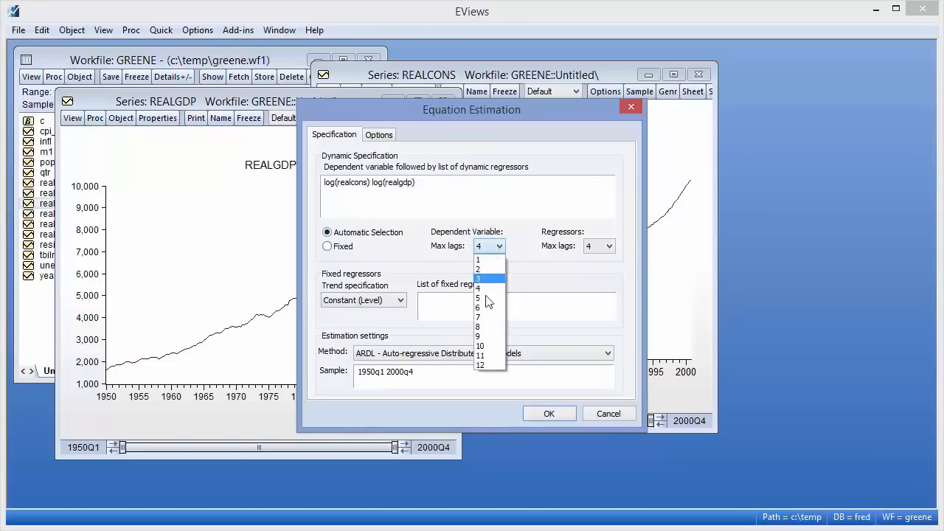
left_click(479, 329)
left_click(600, 246)
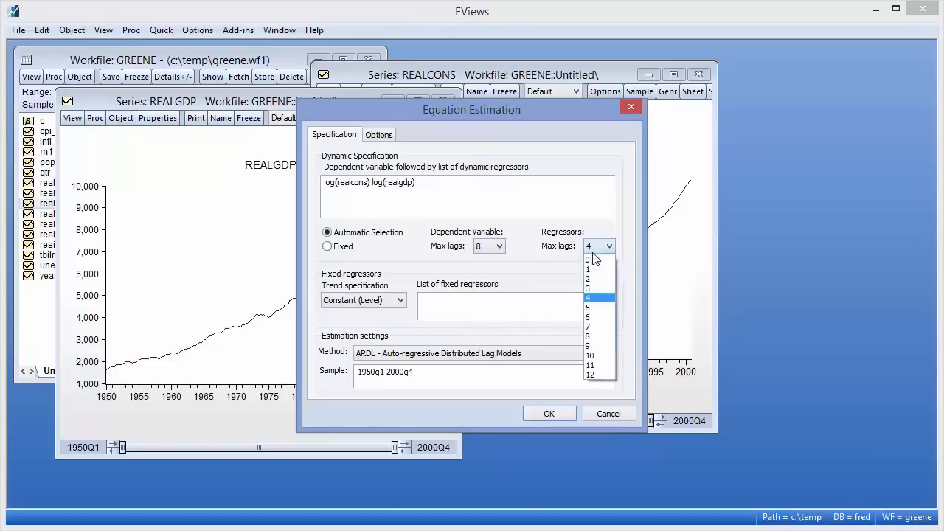
left_click(595, 337)
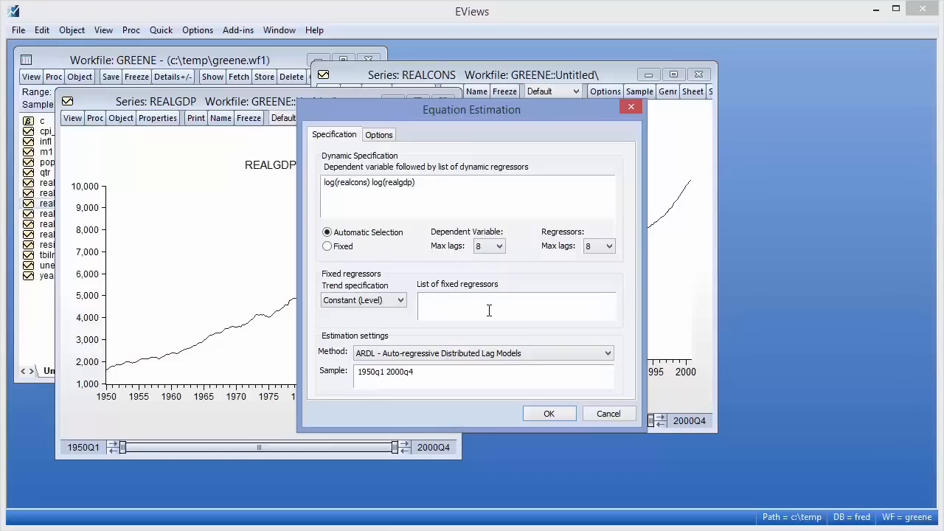
type("@expand(@quarter, @dropfirst)")
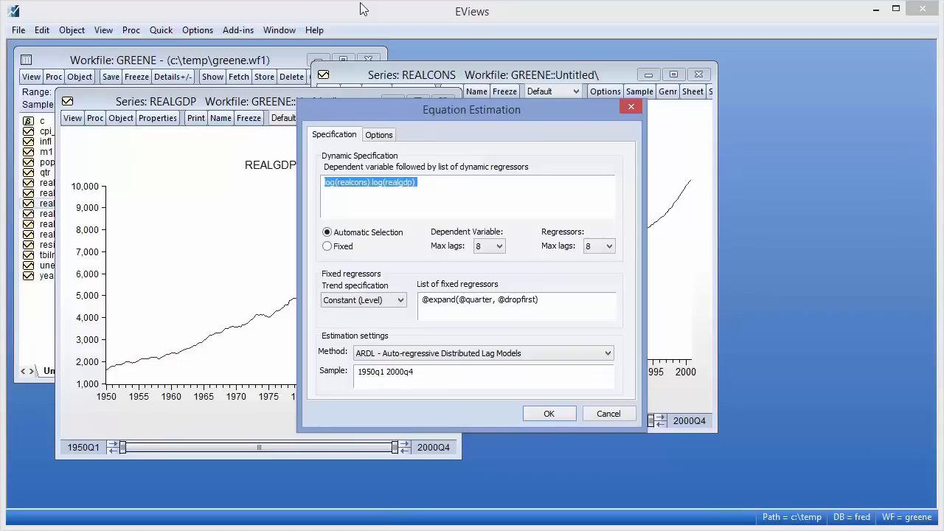
- Set the model selection criterion to Hannan-Quinn criterion (HQ) and estimate the ARDL equation
left_click(379, 135)
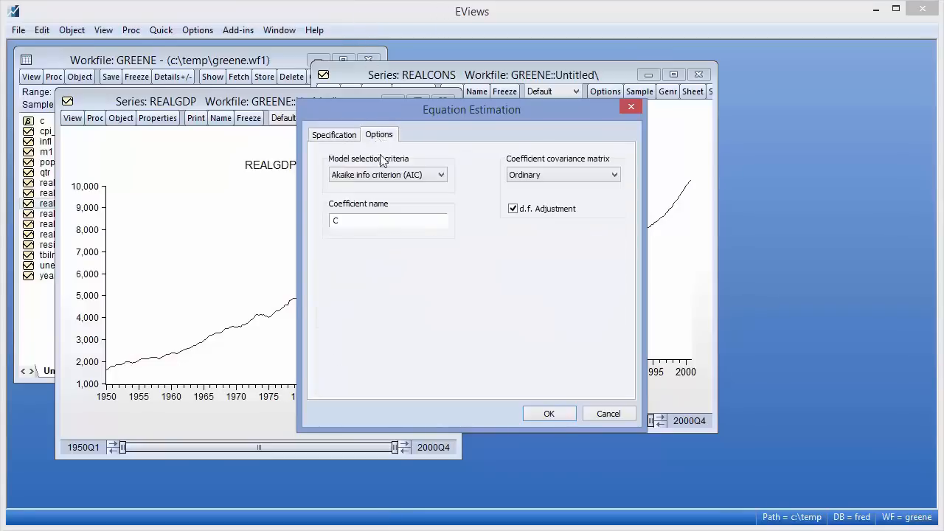
left_click(379, 175)
key("Escape")
left_click(385, 207)
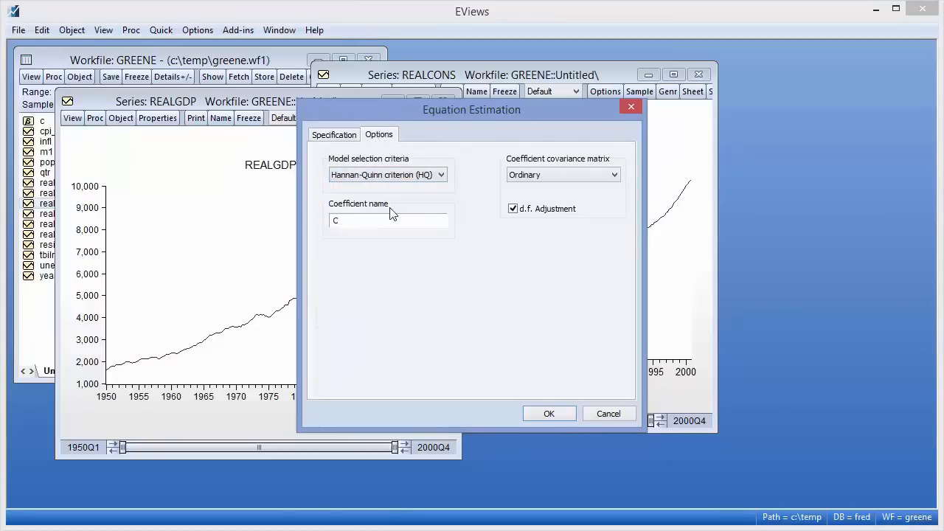
left_click(550, 417)
- Examine the ARDL estimation output, including the selected model, coefficients and information criteria
left_click_drag(365, 122, 353, 50)
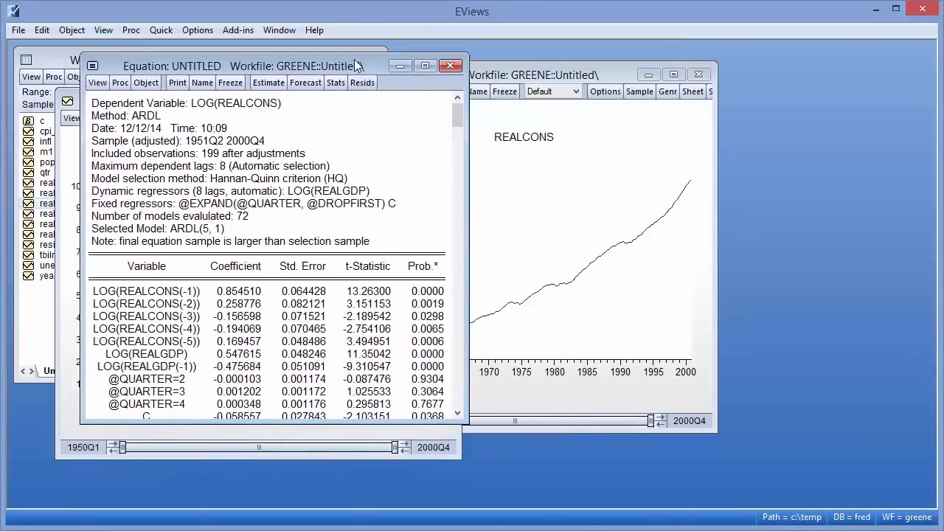
left_click_drag(178, 418, 164, 506)
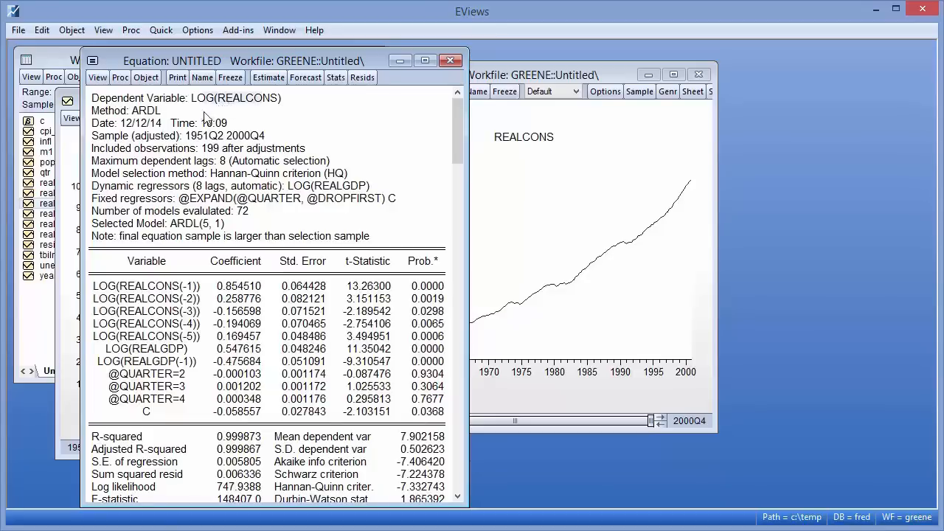
left_click(169, 126)
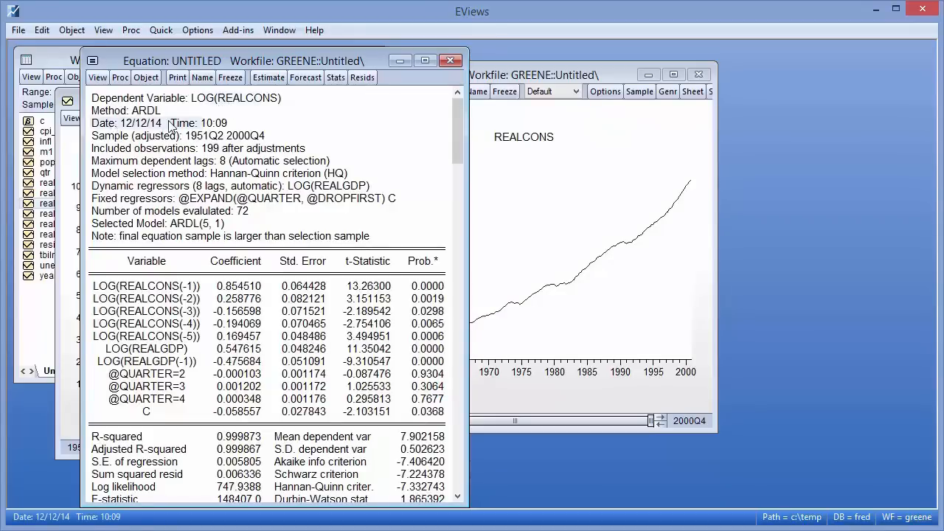
left_click(212, 150)
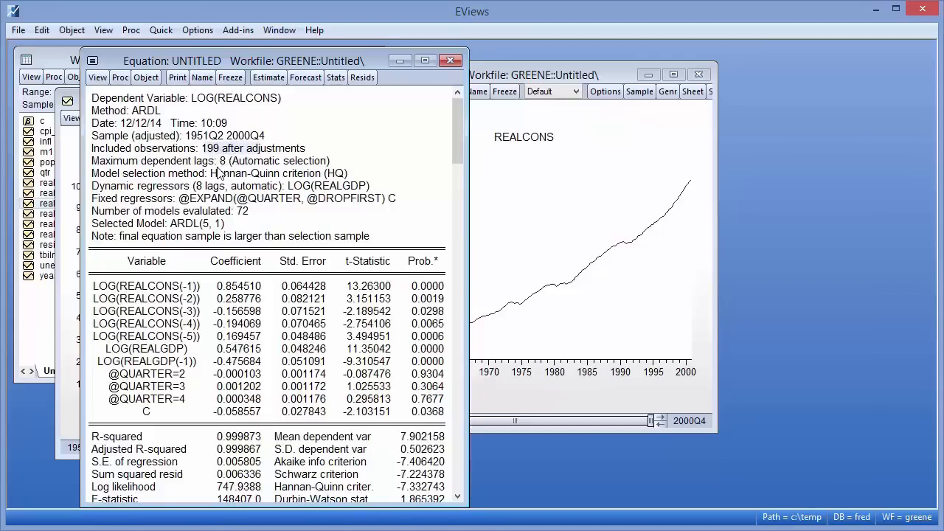
left_click(235, 213)
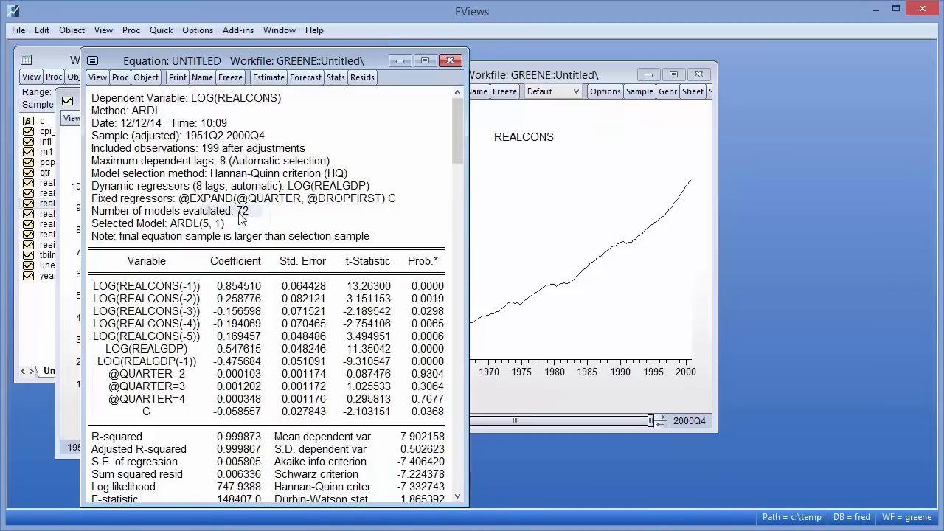
left_click(203, 226)
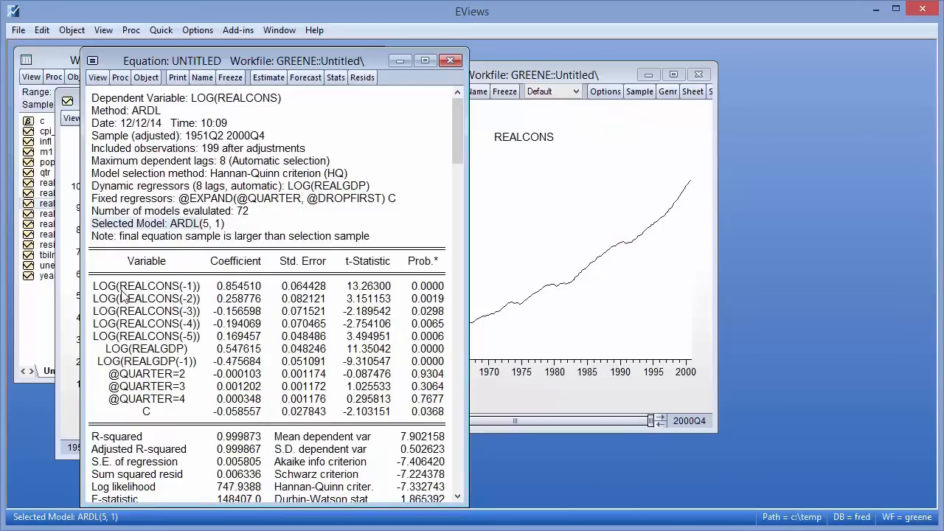
left_click_drag(402, 373, 431, 410)
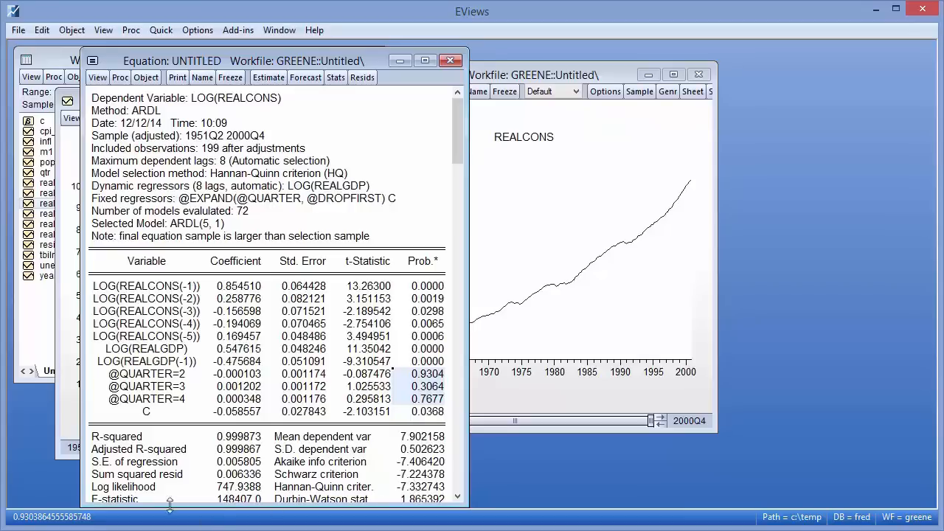
left_click(238, 439)
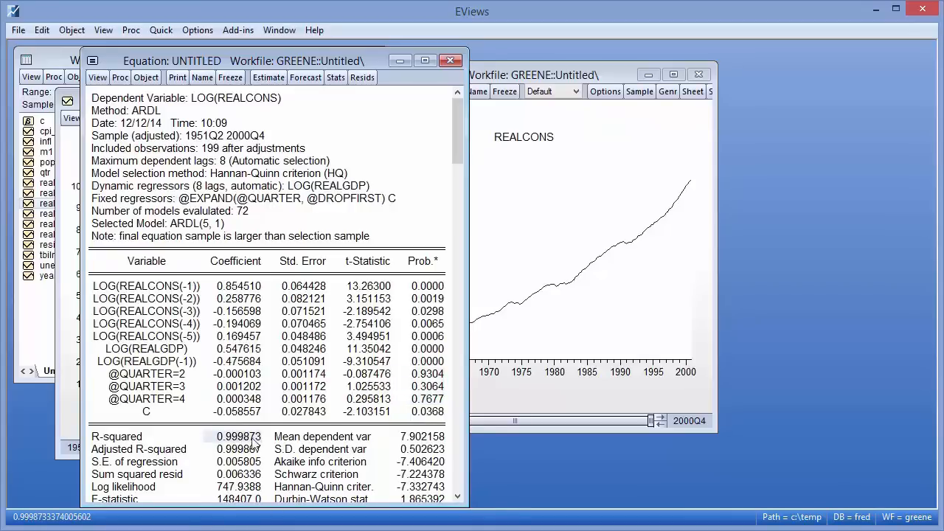
left_click(429, 463)
left_click(432, 474)
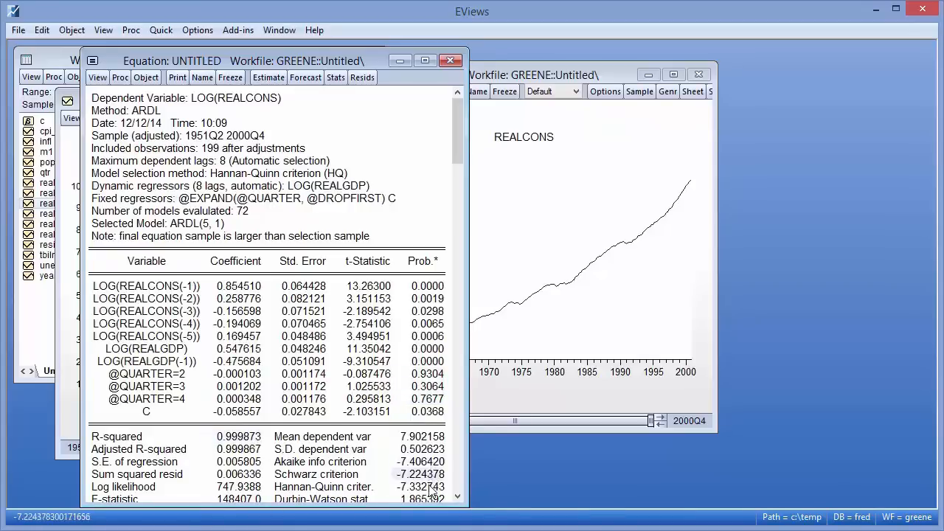
left_click(433, 487)
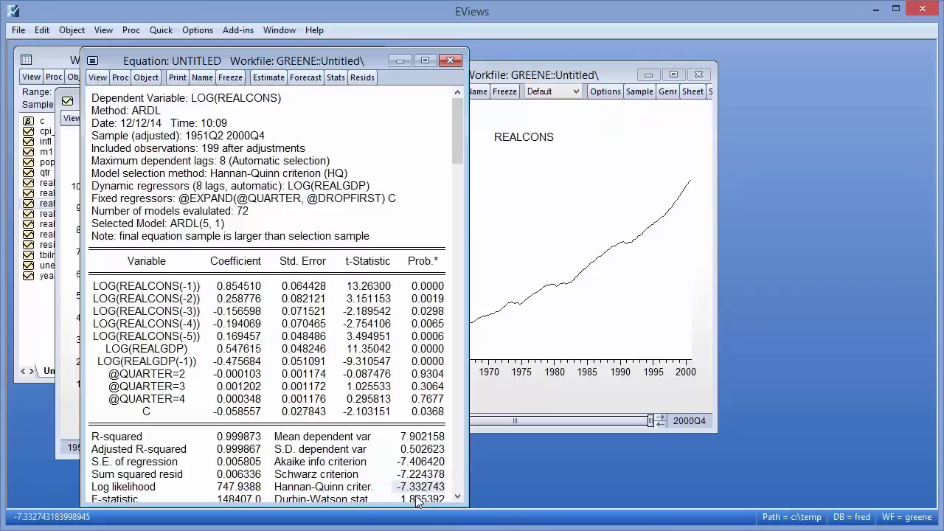
- Show the model selection summary as a criteria graph
left_click(120, 77)
left_click(98, 79)
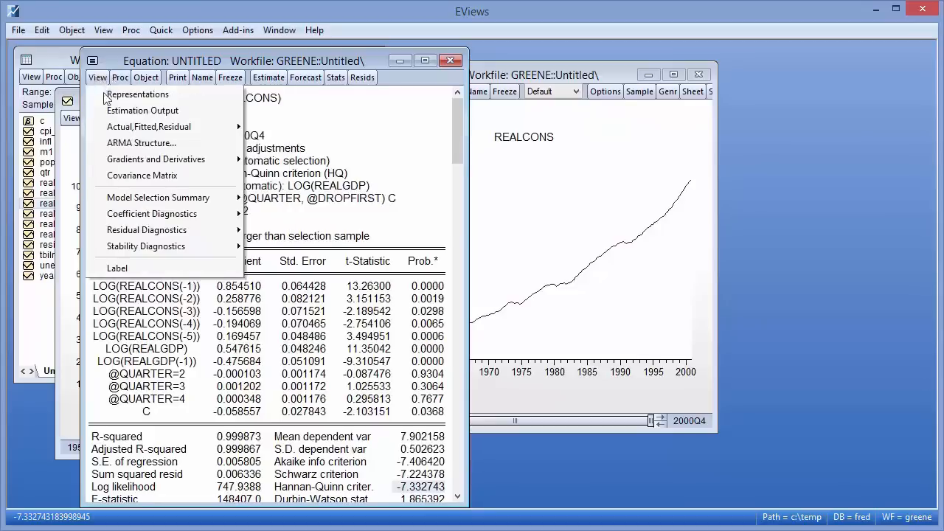
mouse_move(157, 204)
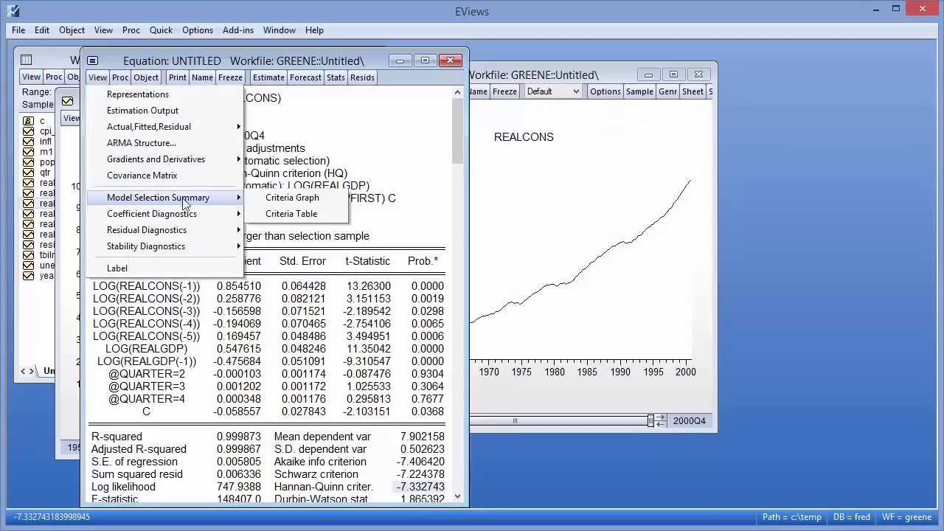
left_click(311, 202)
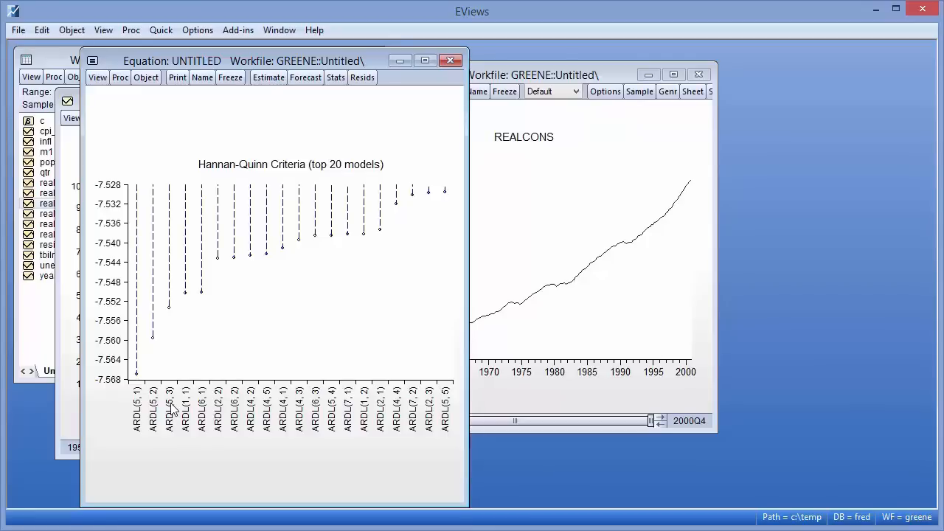
- Display the cointegration and long run form of the equation and inspect the long-run coefficients
left_click(98, 79)
mouse_move(148, 213)
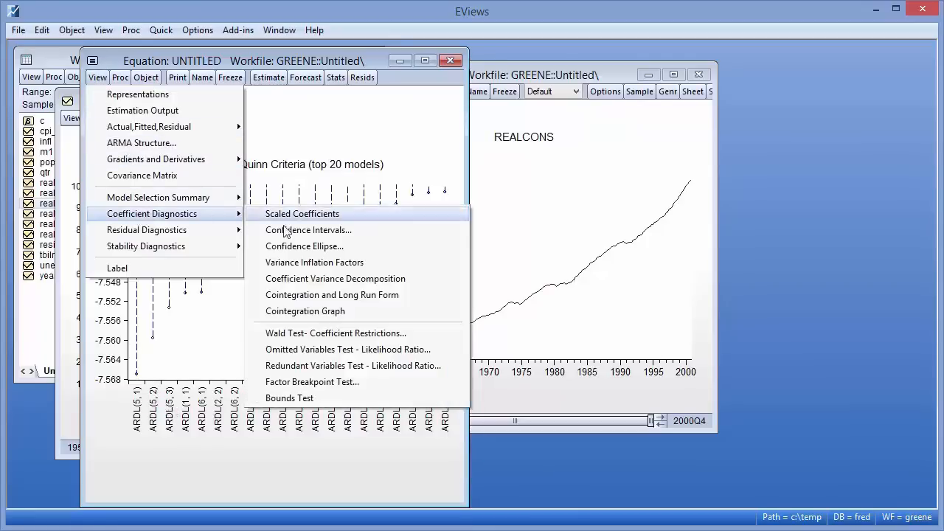
left_click(373, 295)
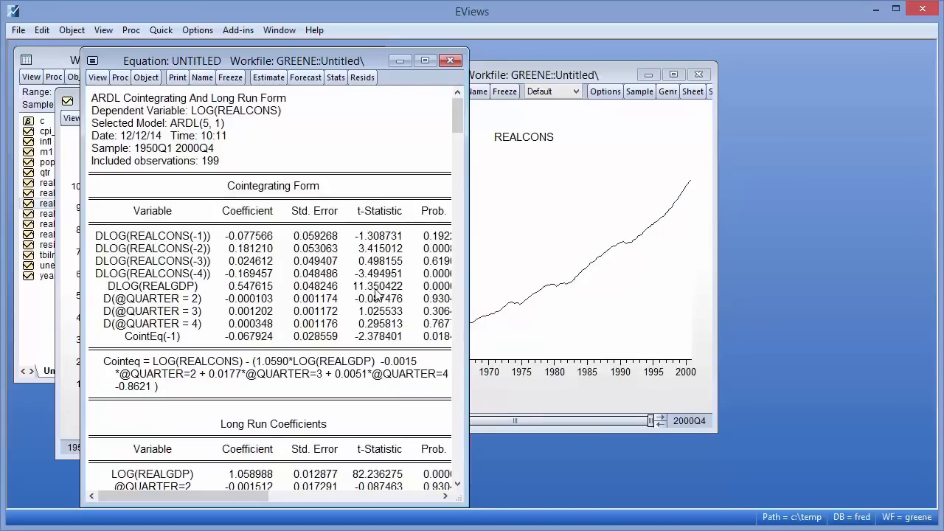
left_click(253, 476)
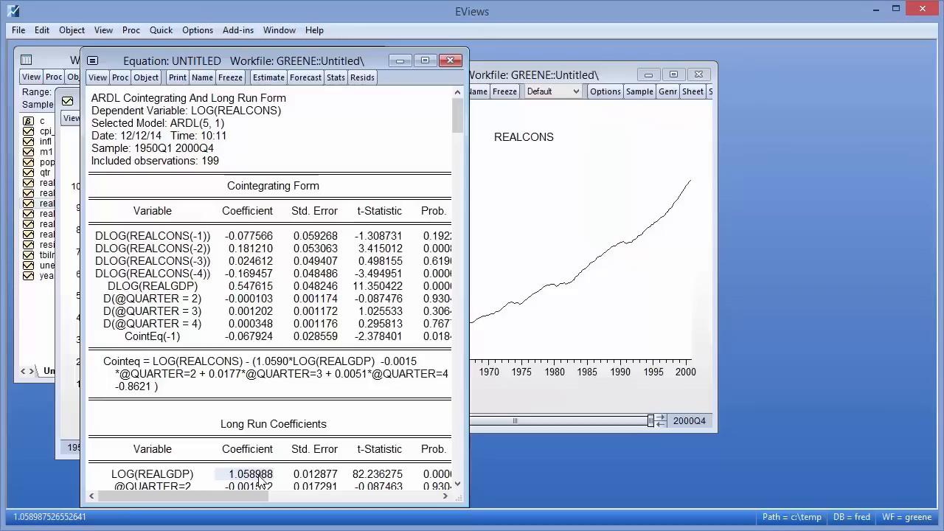
- Run the bounds test on the ARDL equation
left_click(97, 76)
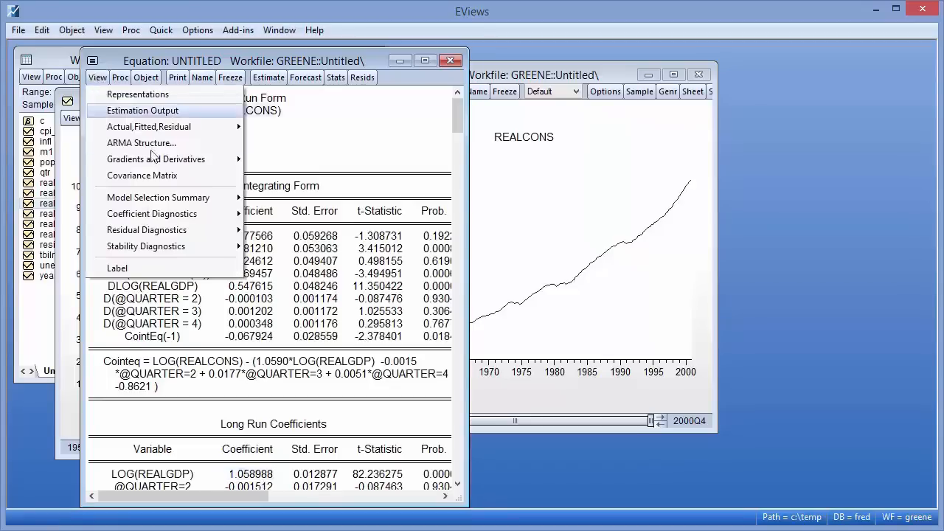
mouse_move(188, 216)
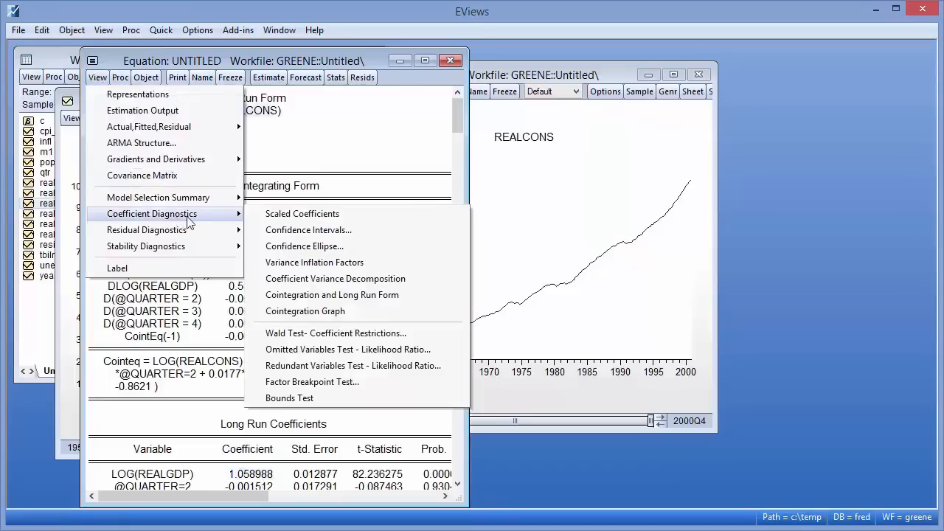
left_click(292, 399)
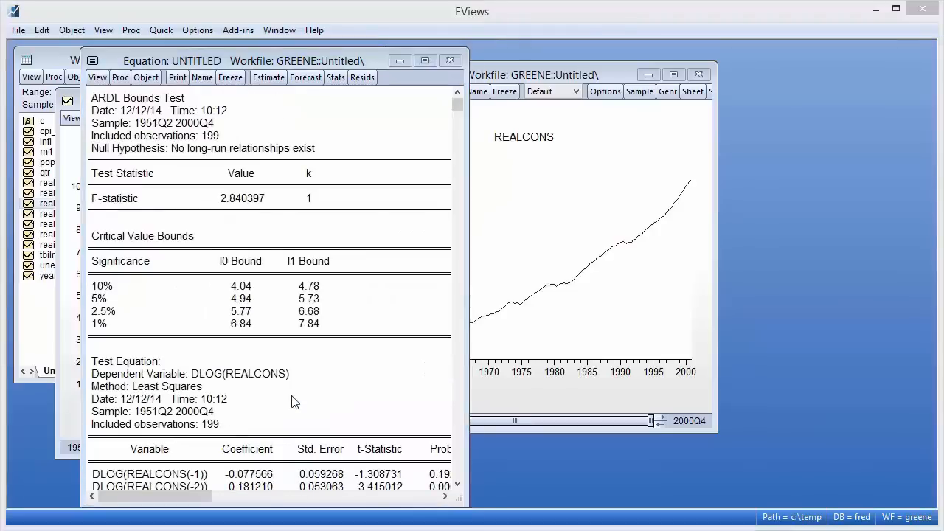